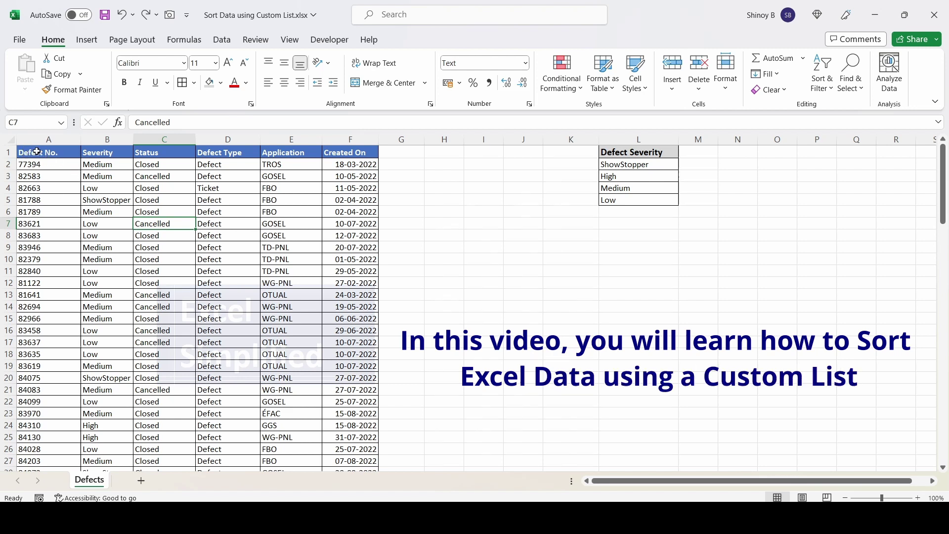
# Inspect the Defects table rows, its Severity values and the ShowStopper-to-Low list, then select a Severity cell
pyautogui.moveTo(36, 151); pyautogui.dragTo(349, 257)
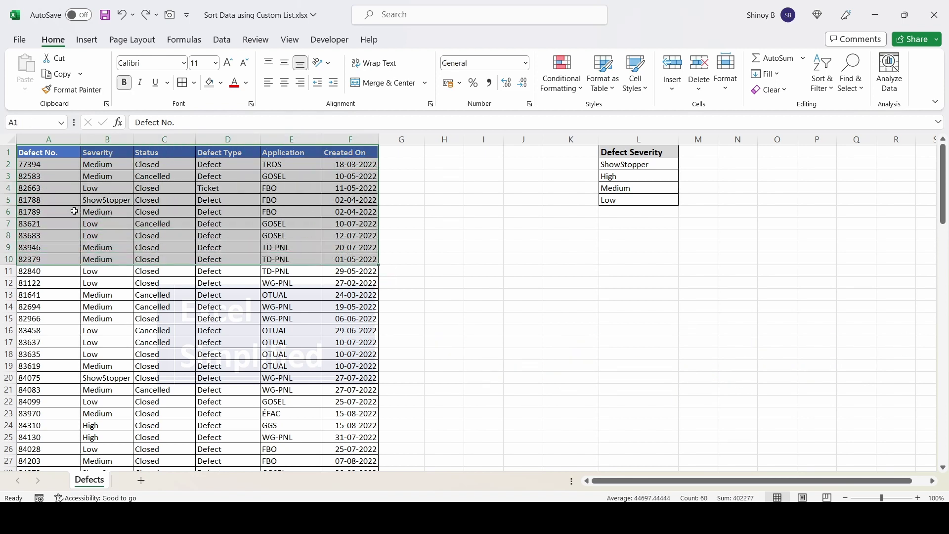
pyautogui.click(59, 200)
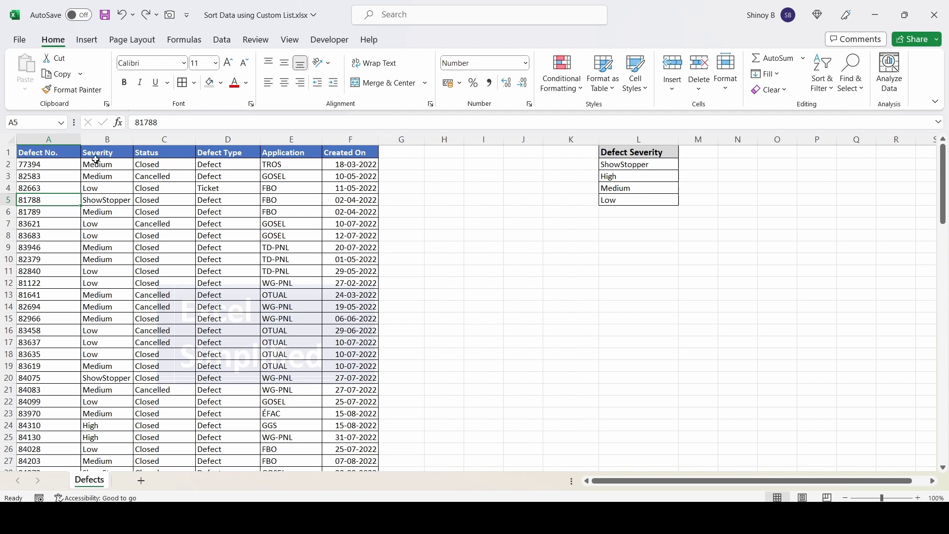
pyautogui.moveTo(96, 153); pyautogui.dragTo(101, 192)
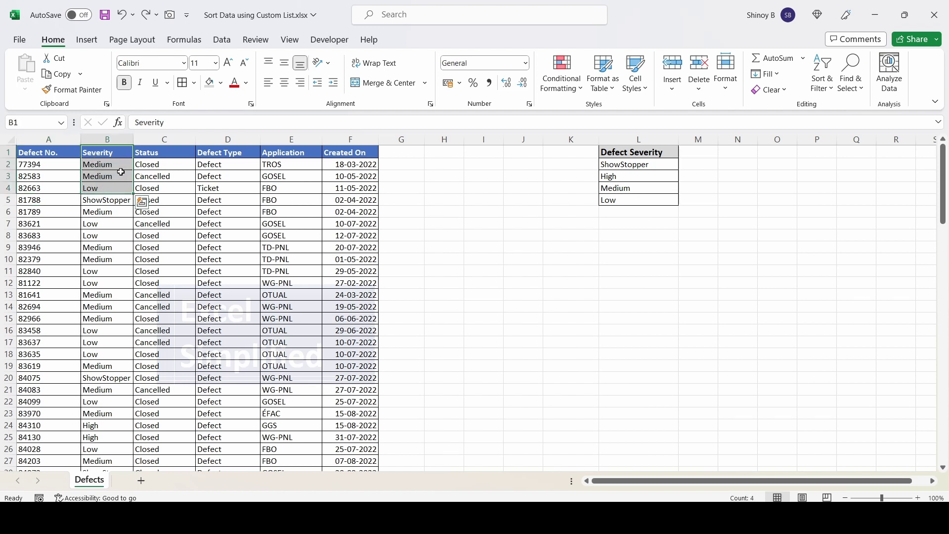
pyautogui.click(120, 171)
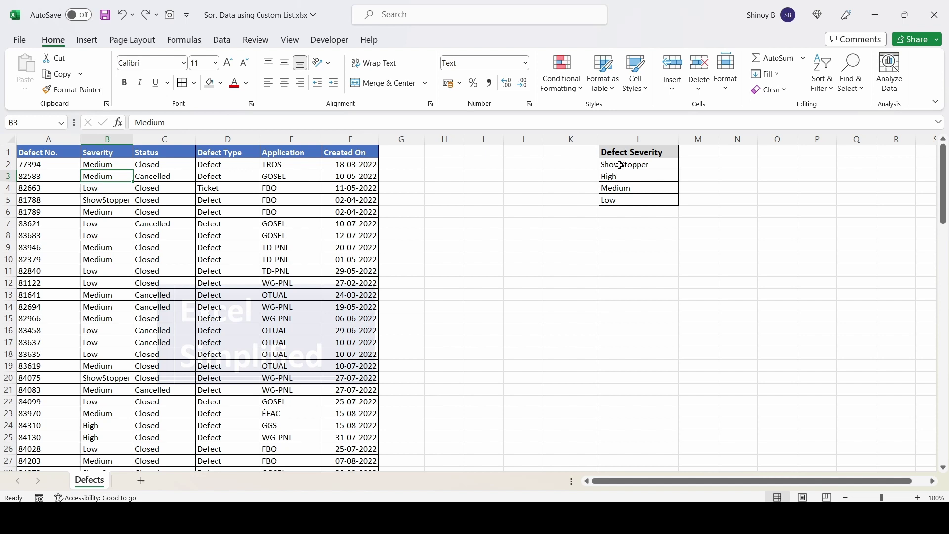
pyautogui.moveTo(620, 165); pyautogui.dragTo(627, 200)
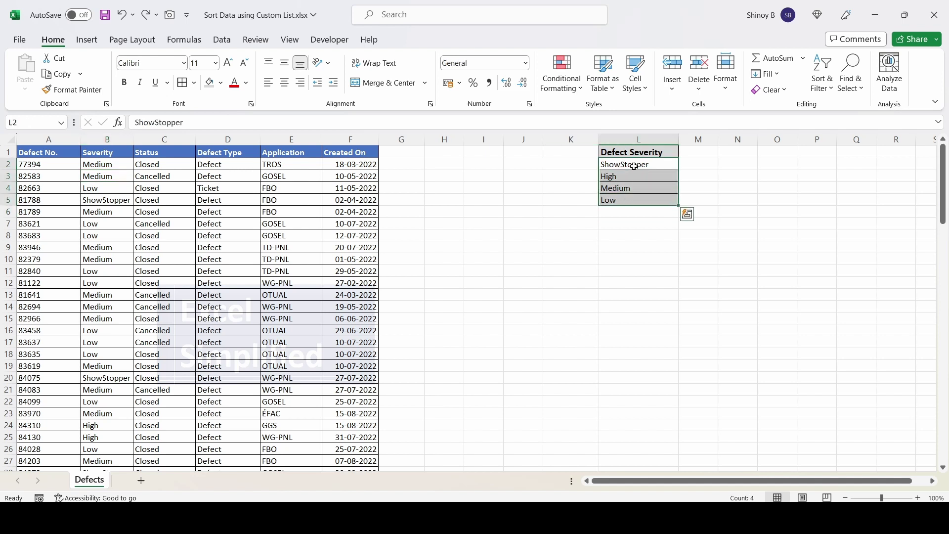
pyautogui.click(628, 198)
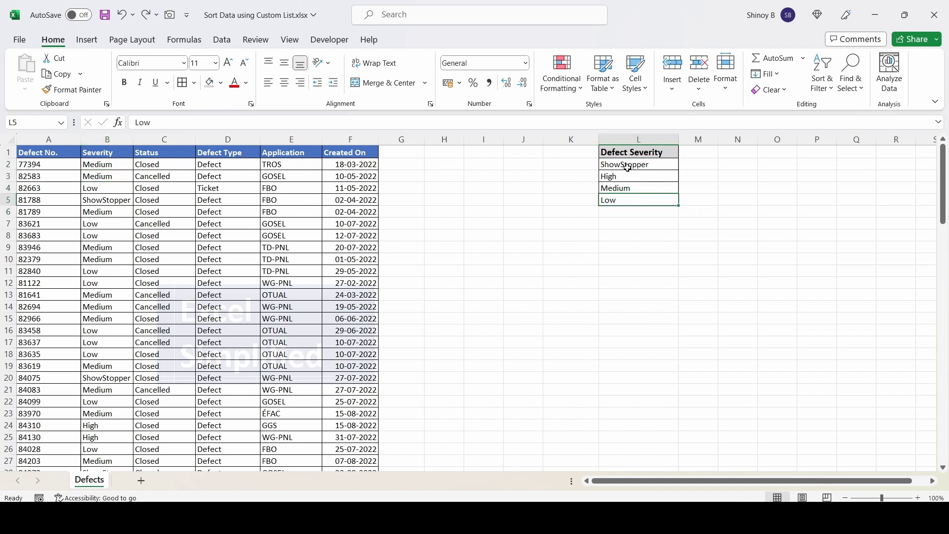
pyautogui.click(107, 178)
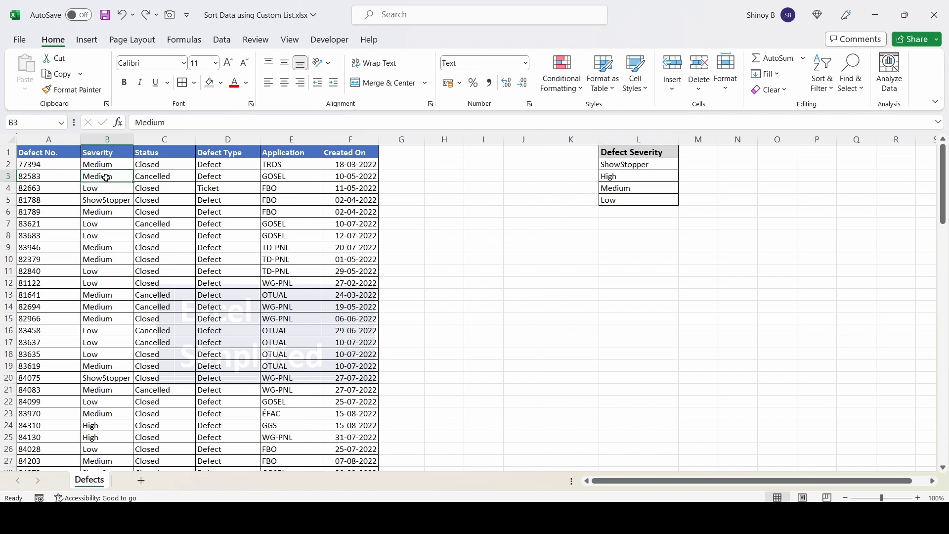
# Sort the Defects table A to Z by the Severity column
pyautogui.rightClick(106, 178)
pyautogui.moveTo(189, 346)
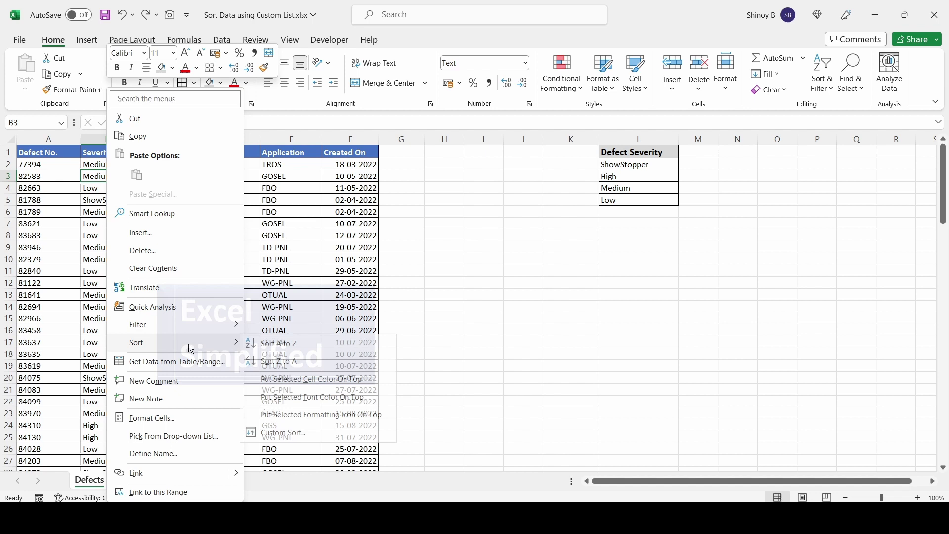
pyautogui.press('Escape')
pyautogui.press('Escape')
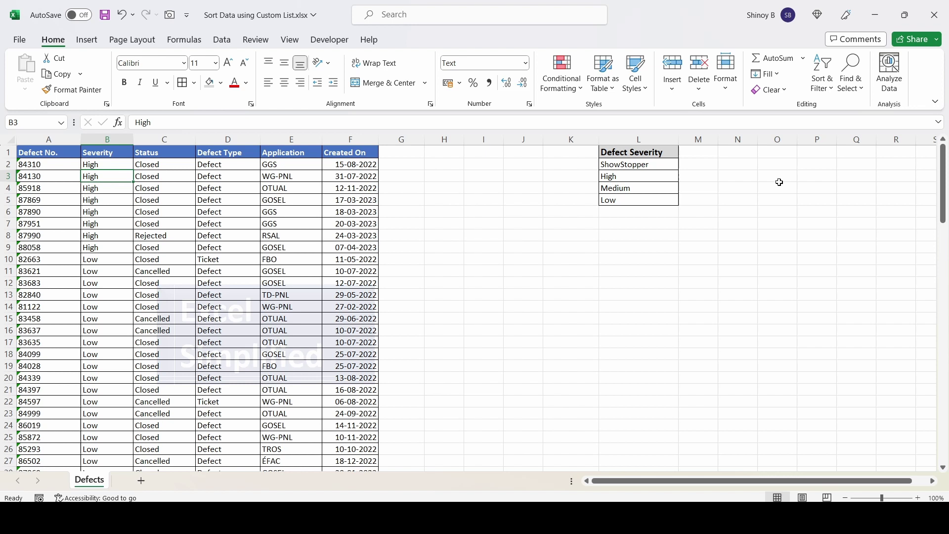
# Review the alphabetically sorted Severity groups, with High first and ShowStopper last
pyautogui.moveTo(655, 168); pyautogui.dragTo(650, 197)
pyautogui.click(647, 178)
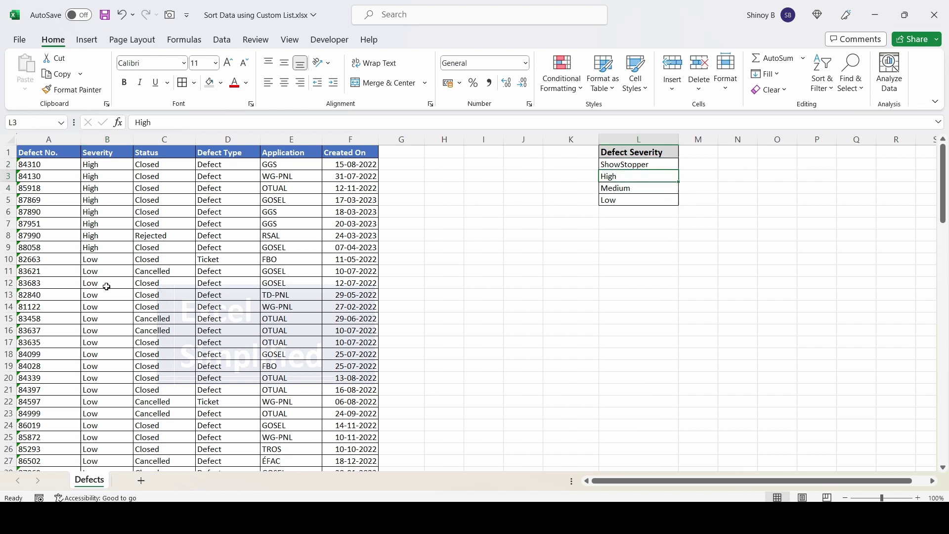
pyautogui.scroll(-12, 106, 284)
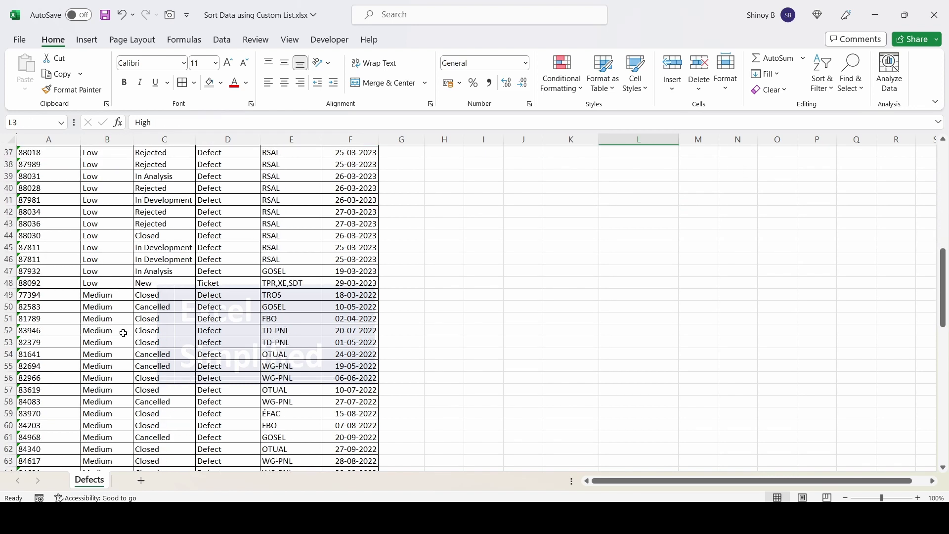
pyautogui.scroll(-18, 123, 333)
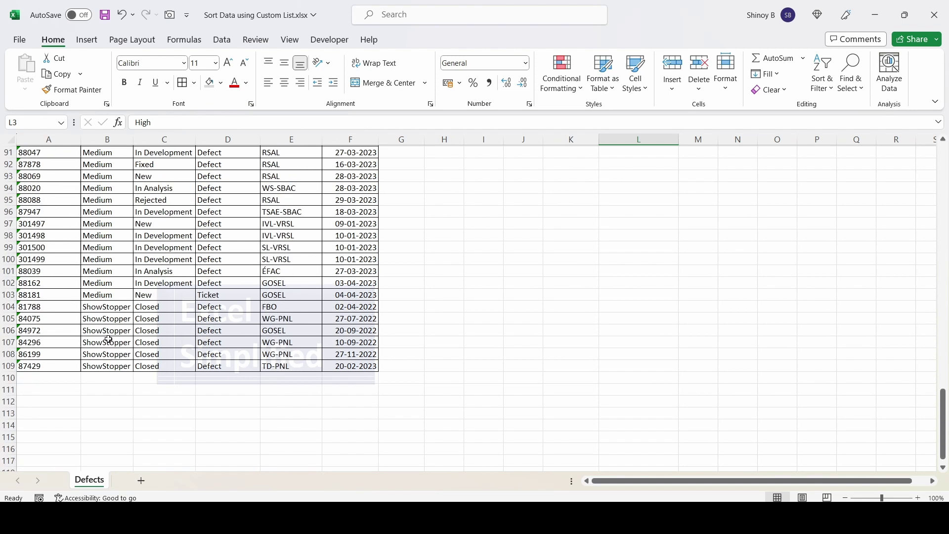
pyautogui.click(106, 239)
pyautogui.scroll(16, 113, 242)
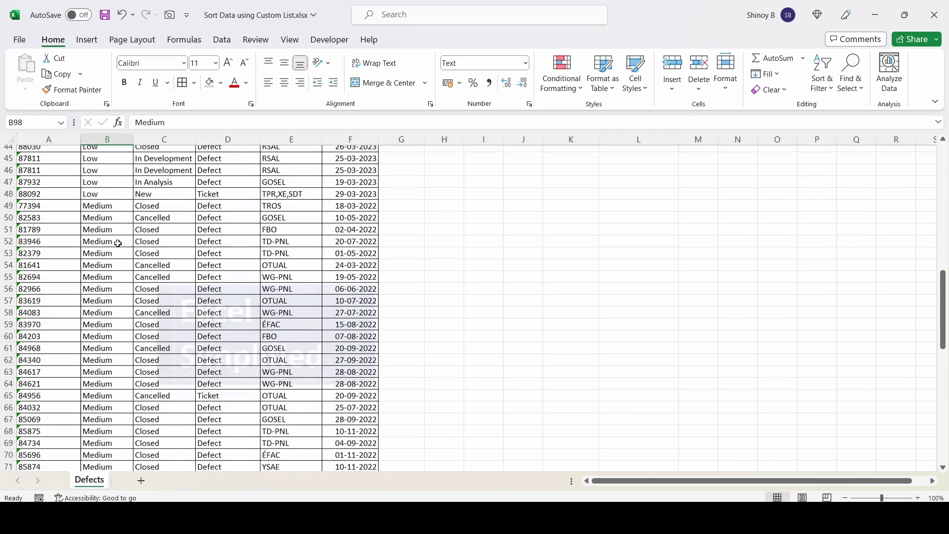
pyautogui.scroll(14, 118, 243)
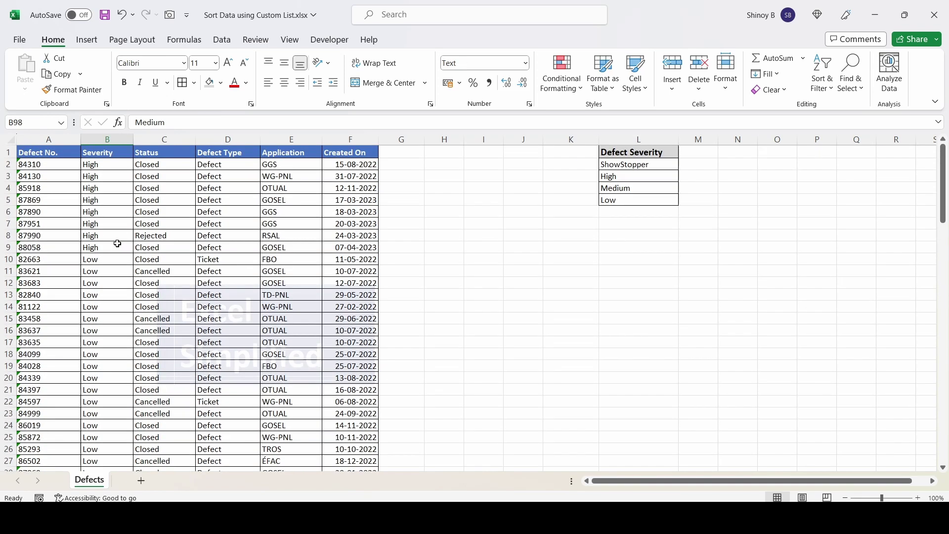
# Undo the alphabetical sort and return to the top of the Severity column
pyautogui.hotkey('ctrl', 'z')
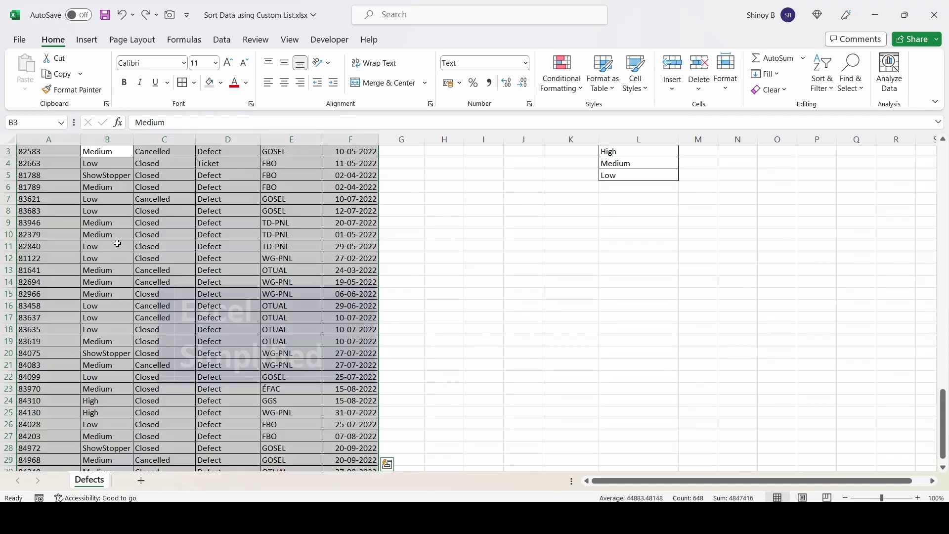
pyautogui.click(122, 219)
pyautogui.scroll(1, 126, 219)
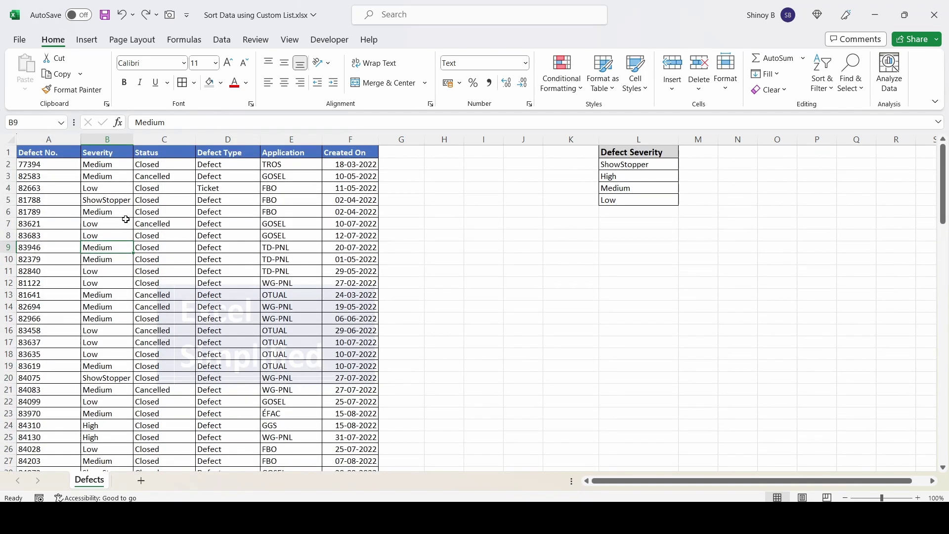
pyautogui.hotkey('ctrl', 'Up')
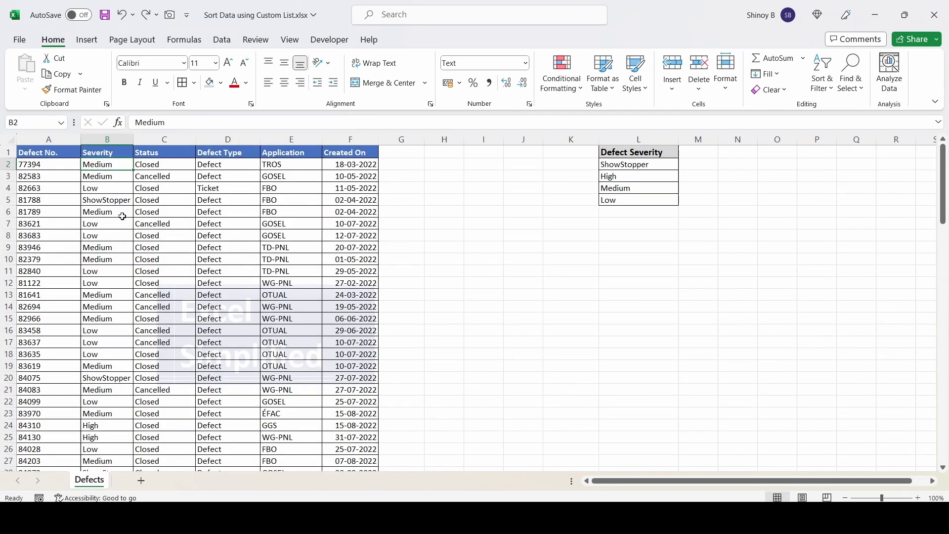
# Select the first four Severity values and the L2:L5 severity list to compare them
pyautogui.moveTo(108, 164); pyautogui.dragTo(109, 208)
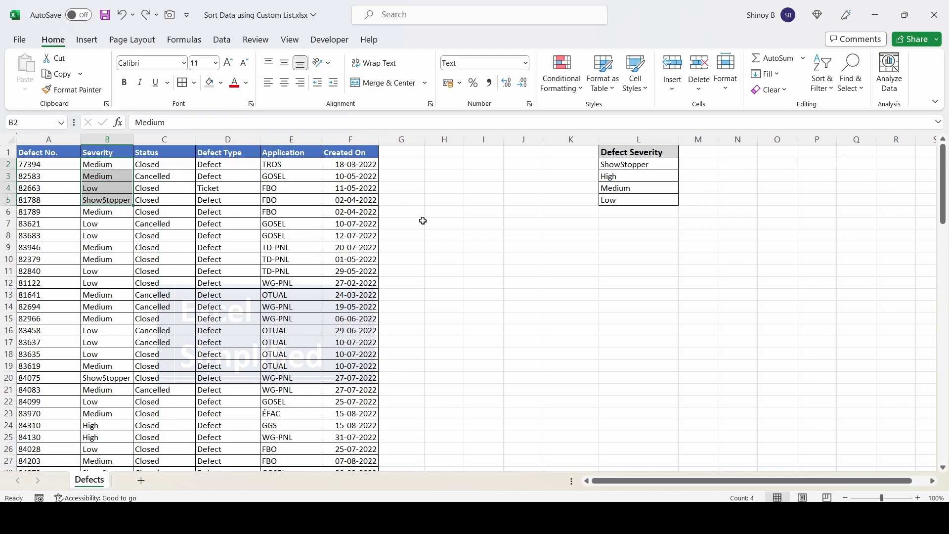
pyautogui.click(622, 165)
pyautogui.hotkey('ctrl', 'shift', 'Down')
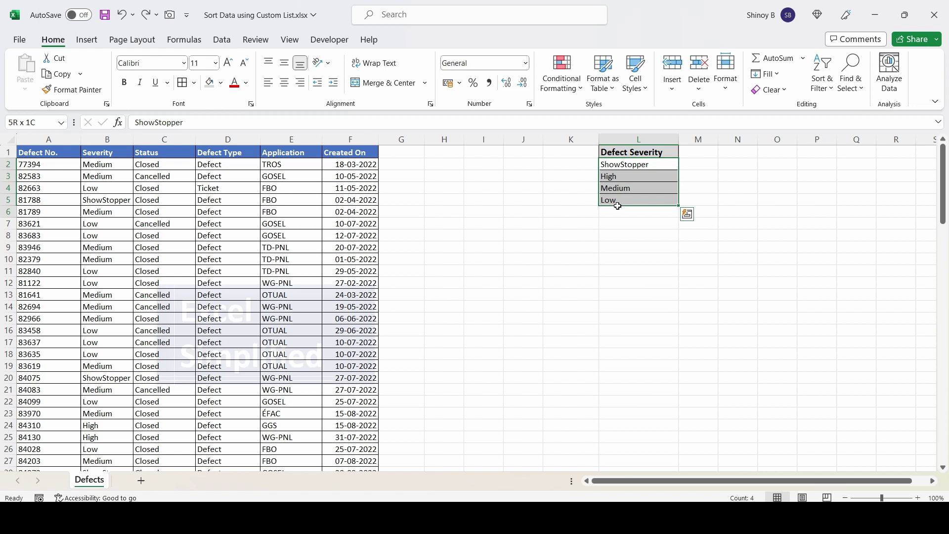
# Open Edit Custom Lists from File > Options > Advanced and move the dialog off the L2:L5 list
pyautogui.click(19, 41)
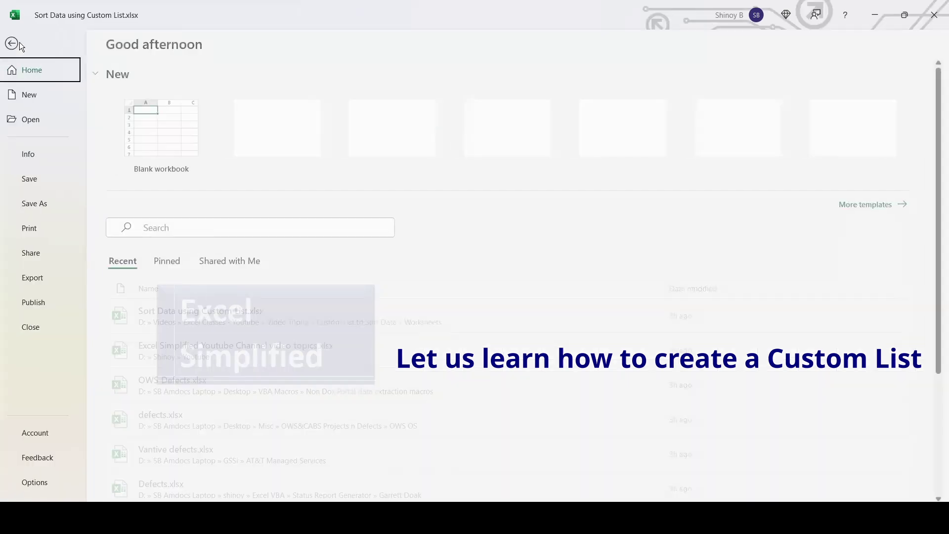
pyautogui.click(40, 485)
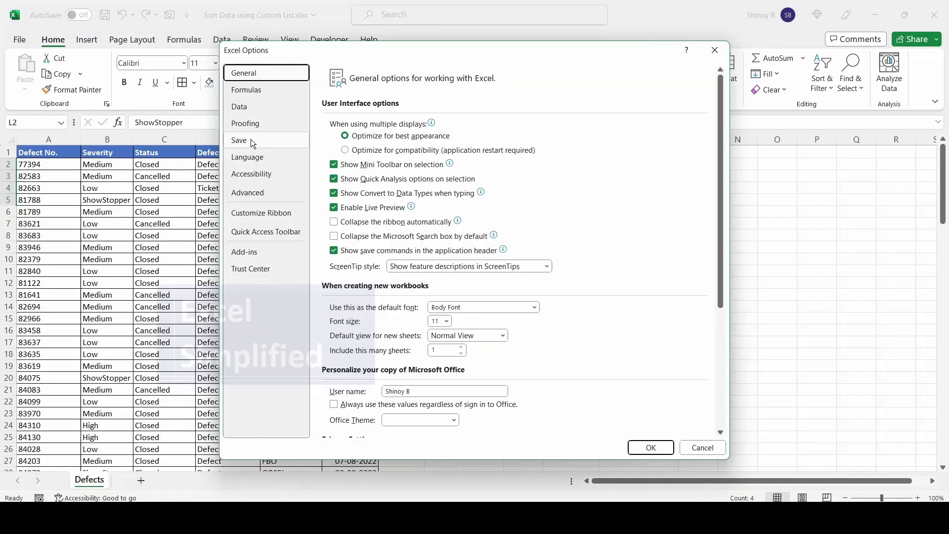
pyautogui.click(252, 194)
pyautogui.scroll(-10, 602, 203)
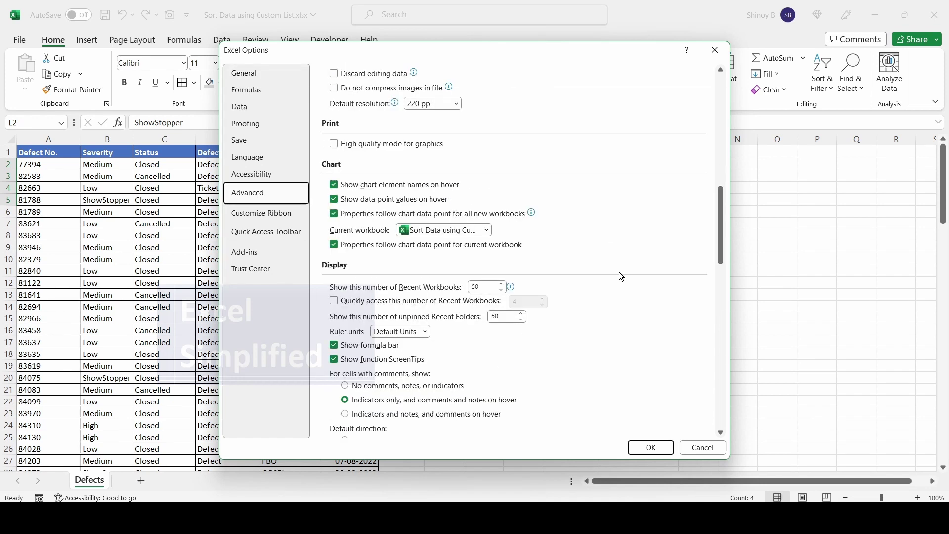
pyautogui.scroll(-15, 619, 272)
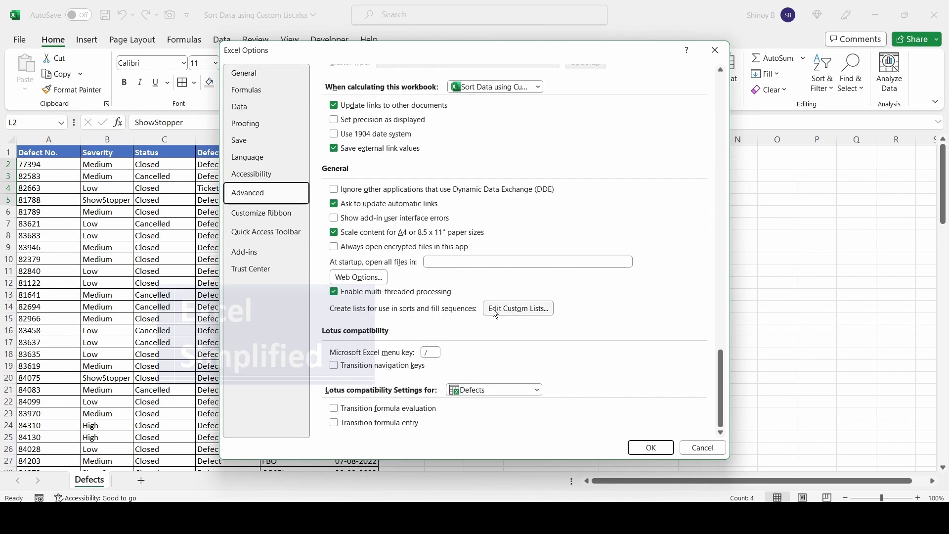
pyautogui.click(517, 309)
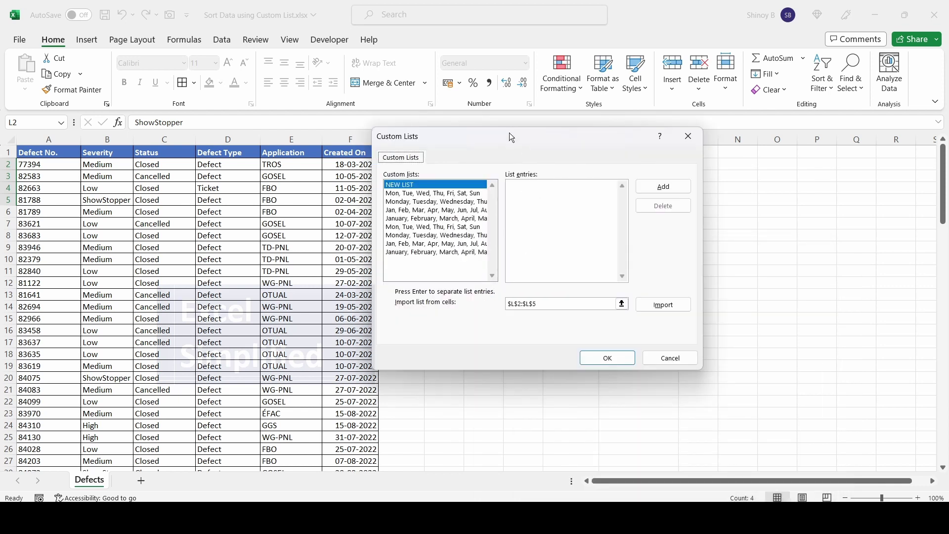
pyautogui.moveTo(509, 132); pyautogui.dragTo(324, 133)
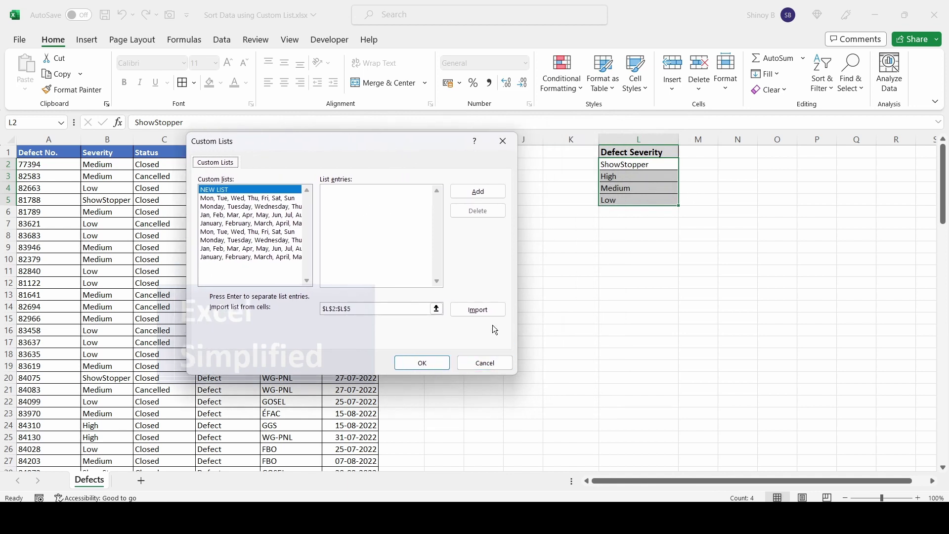
# Type the ShowStopper, High and Medium entries into List entries and add them as a custom list
pyautogui.click(343, 192)
pyautogui.write('ShowStopper High')
pyautogui.press('Return')
pyautogui.write('Medium')
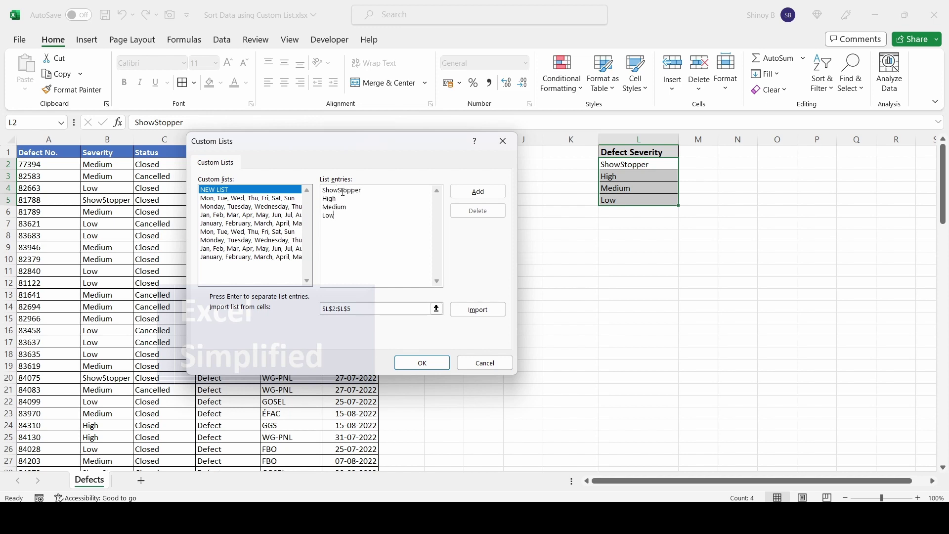
pyautogui.click(477, 191)
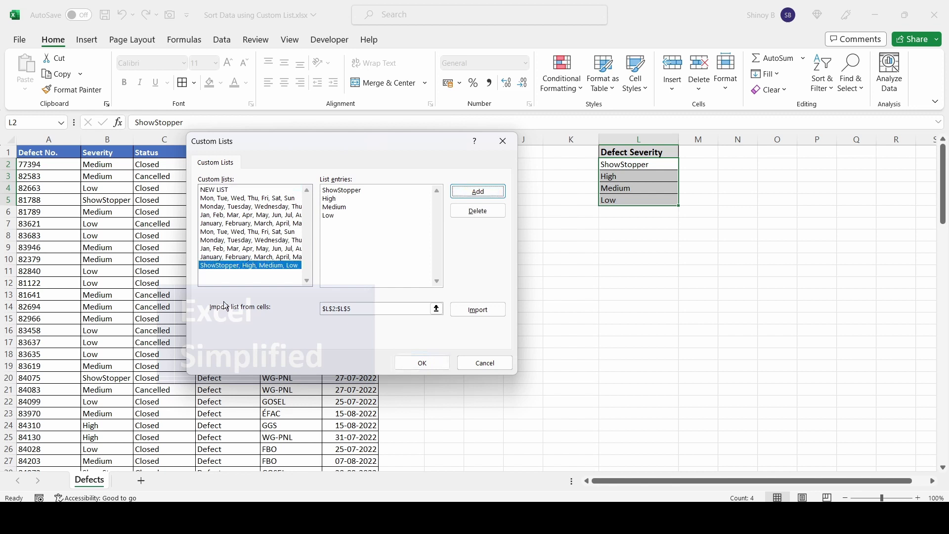
# Delete the typed list and import ShowStopper, High, Medium, Low from cells $L$2:$L$5
pyautogui.click(469, 213)
pyautogui.click(456, 291)
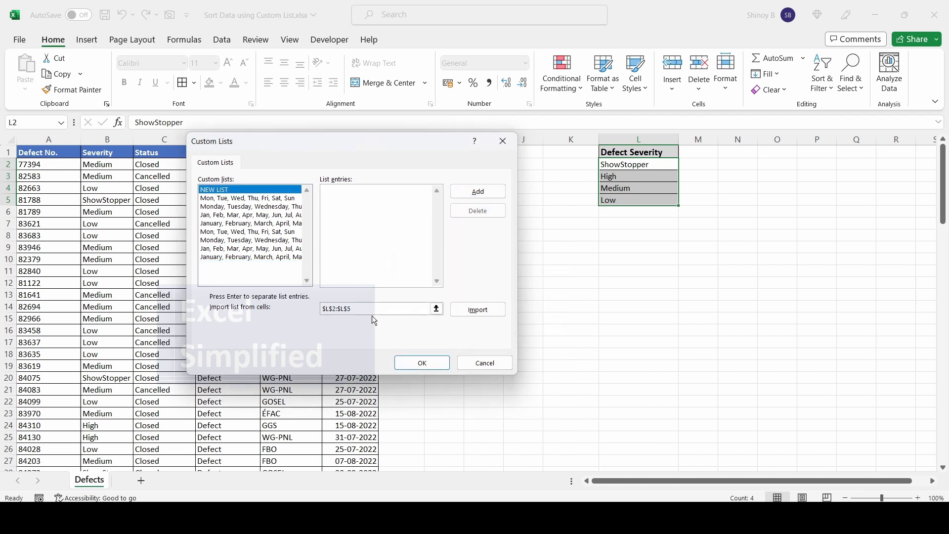
pyautogui.click(436, 309)
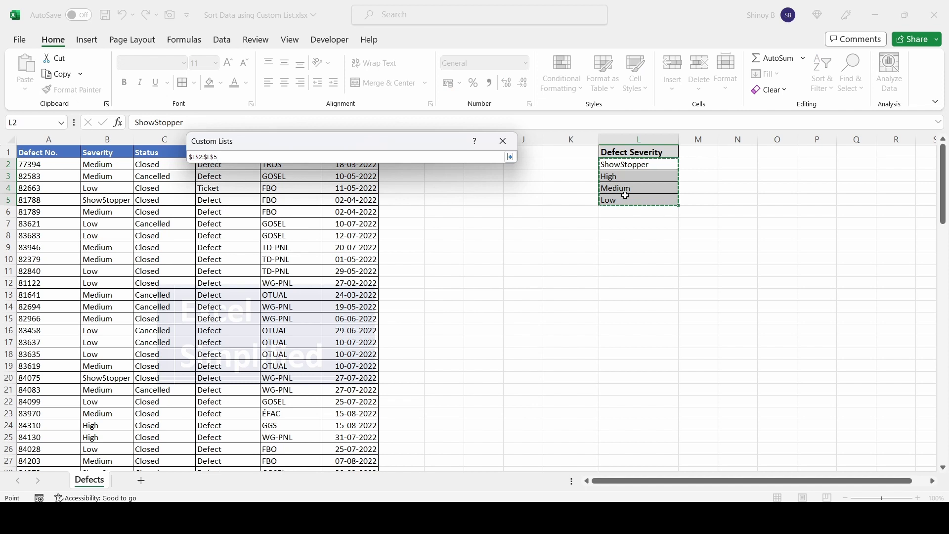
pyautogui.click(502, 155)
pyautogui.click(487, 310)
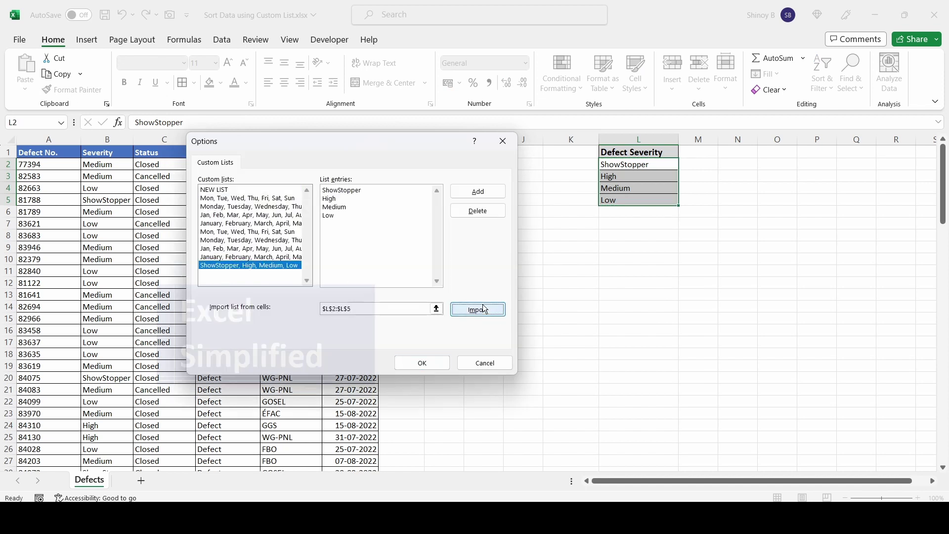
pyautogui.click(213, 266)
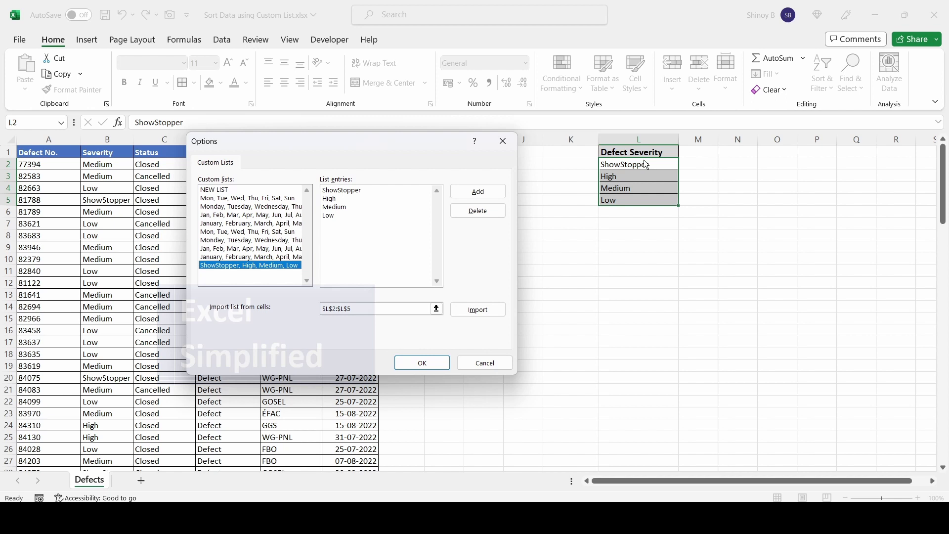
# Check the imported list's entries and close Custom Lists and Excel Options with OK
pyautogui.click(478, 309)
pyautogui.click(337, 192)
pyautogui.click(411, 362)
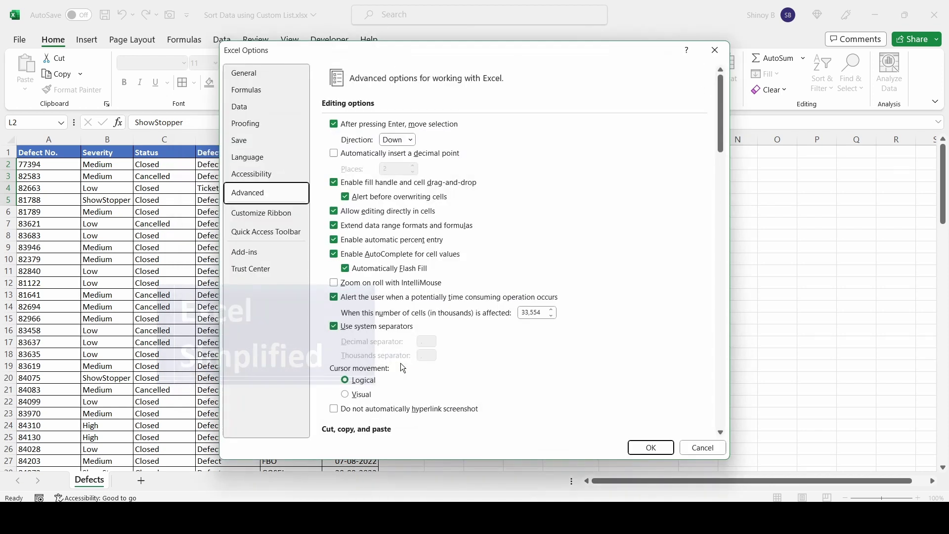
pyautogui.click(647, 447)
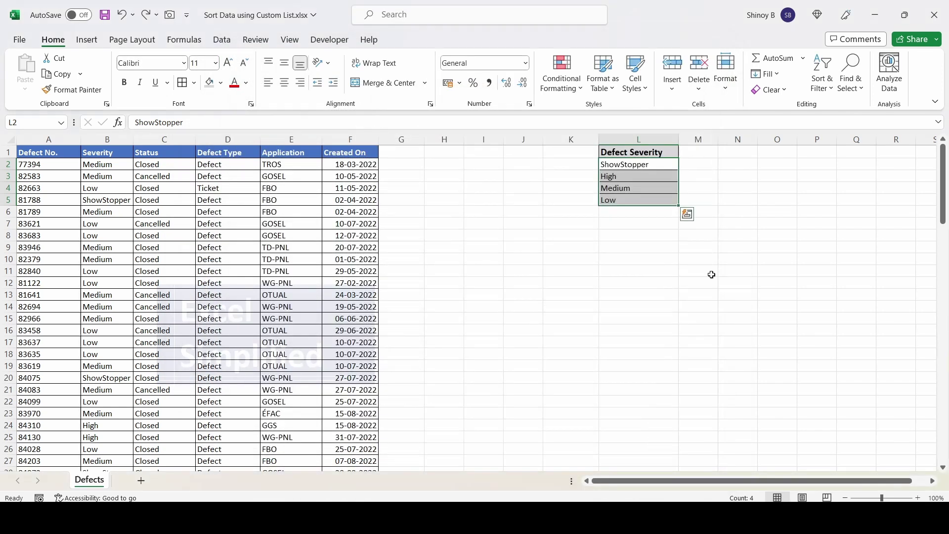
# Select Severity cell B2 and show its right-click Sort submenu
pyautogui.click(618, 213)
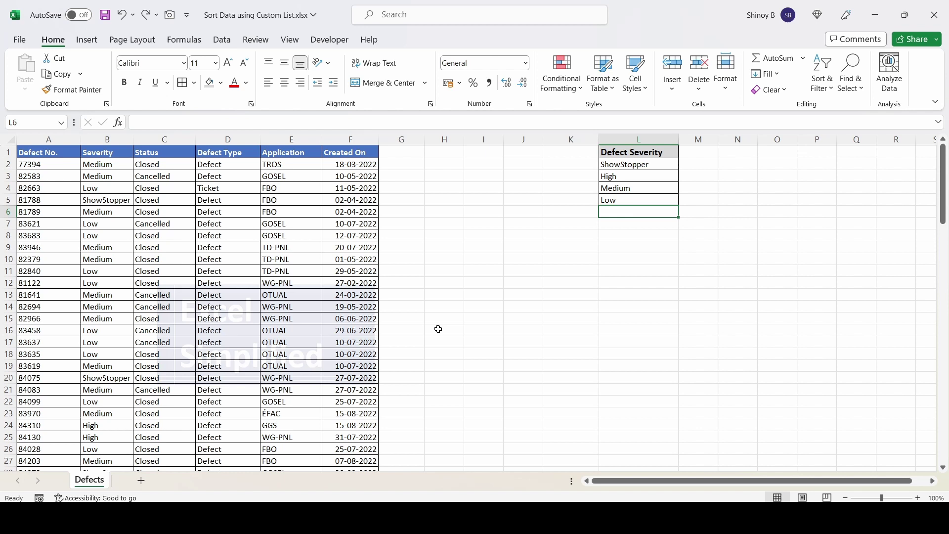
pyautogui.click(100, 165)
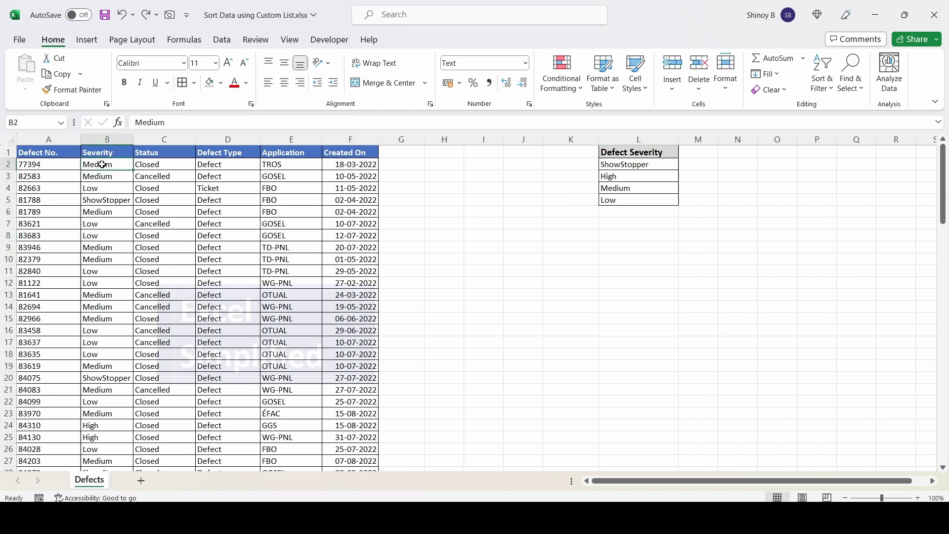
pyautogui.rightClick(102, 166)
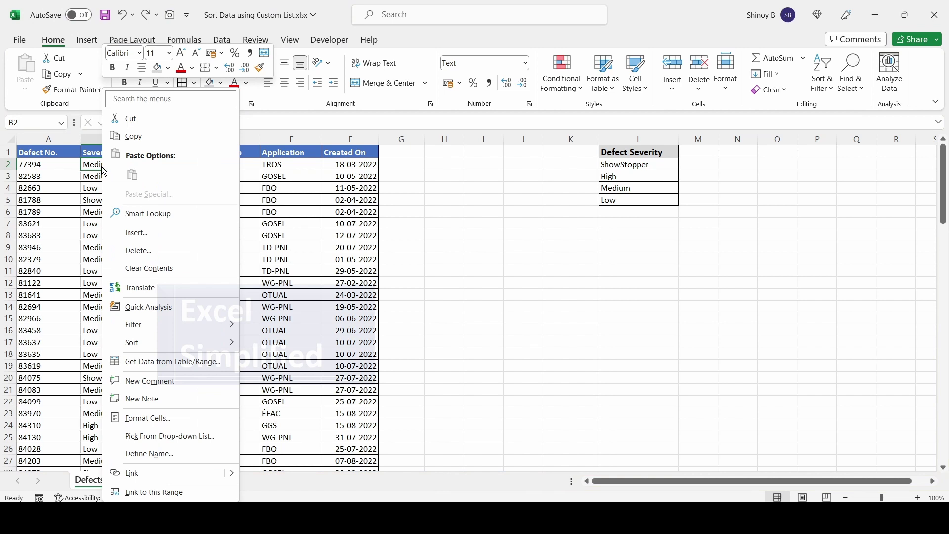
pyautogui.moveTo(166, 342)
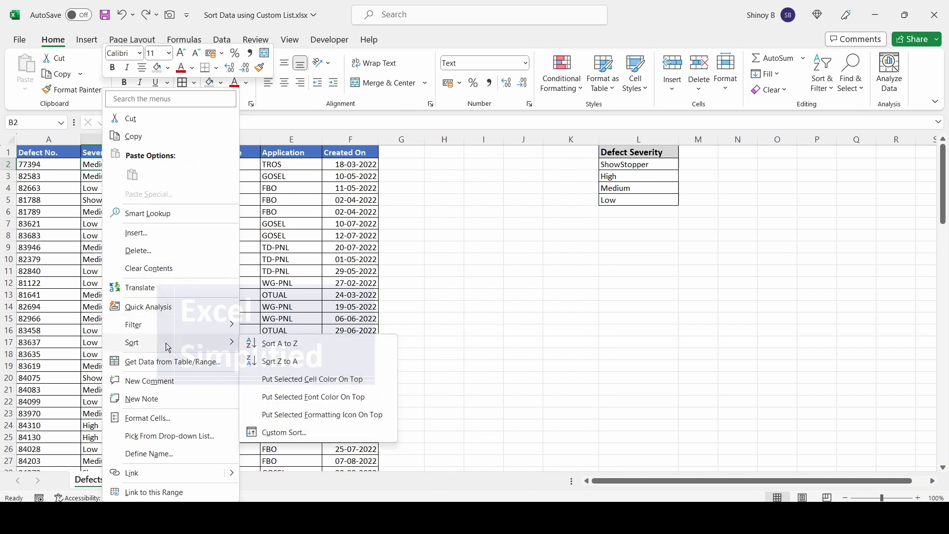
# Custom-sort the table by Severity using the ShowStopper, High, Medium, Low list order
pyautogui.click(283, 435)
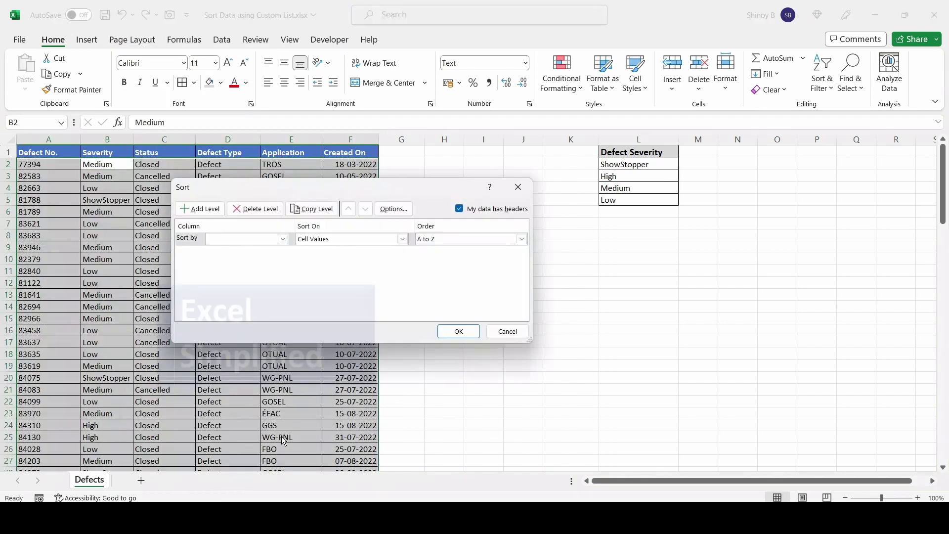
pyautogui.click(283, 239)
pyautogui.click(218, 258)
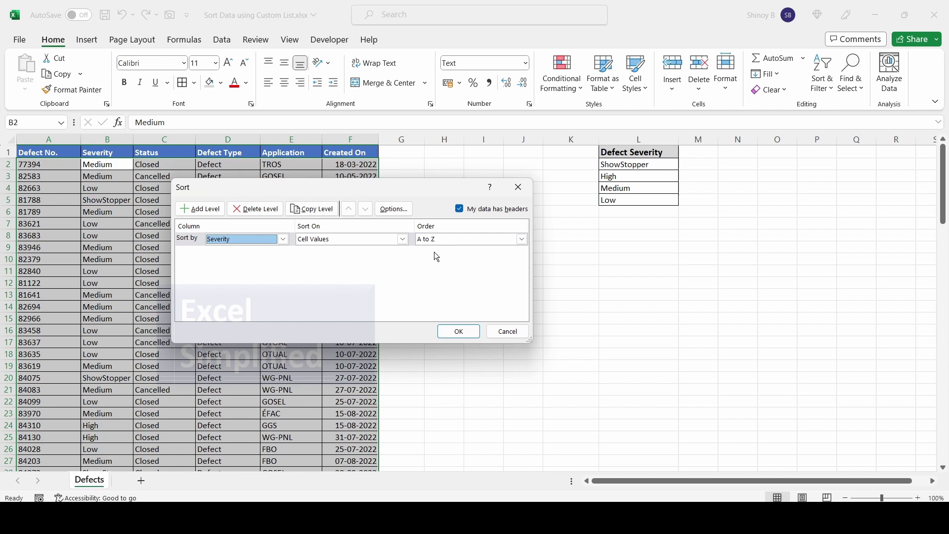
pyautogui.click(521, 239)
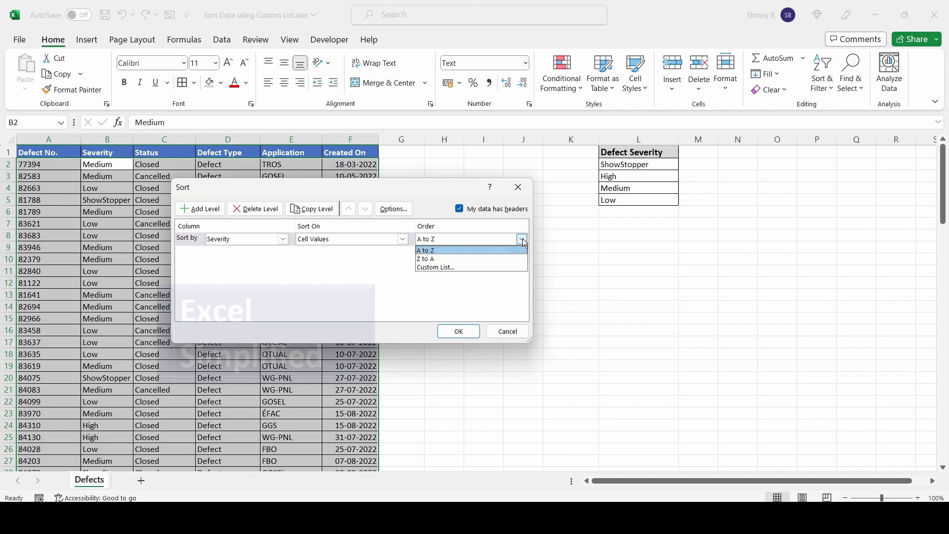
pyautogui.click(438, 267)
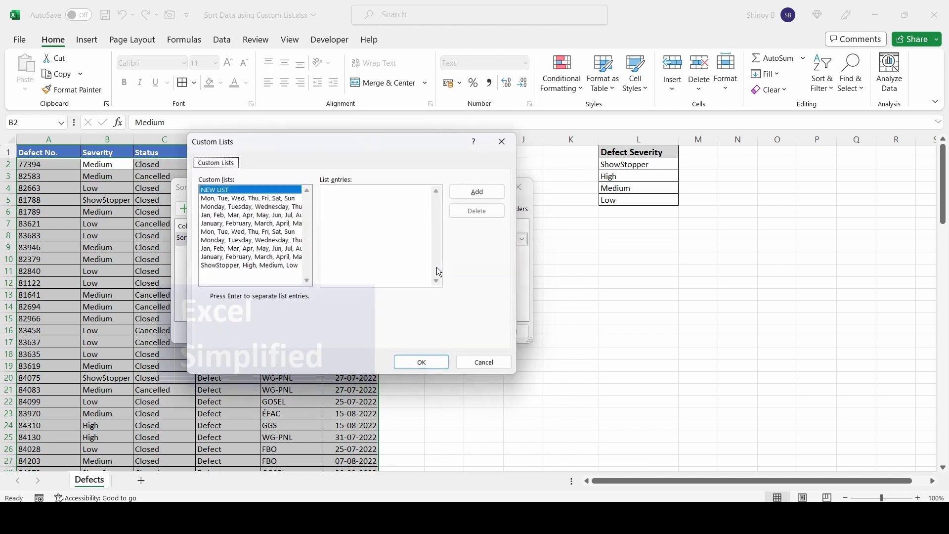
pyautogui.click(228, 266)
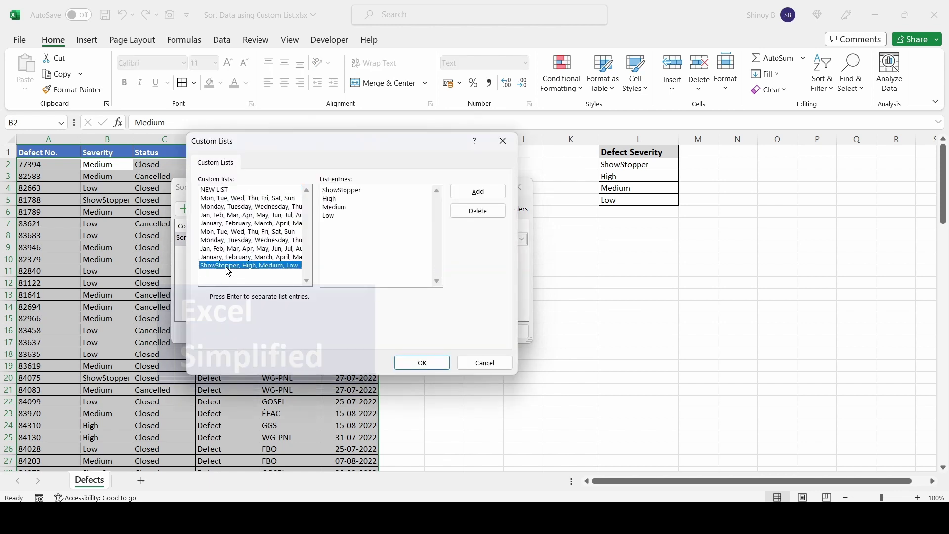
pyautogui.click(420, 363)
pyautogui.click(452, 330)
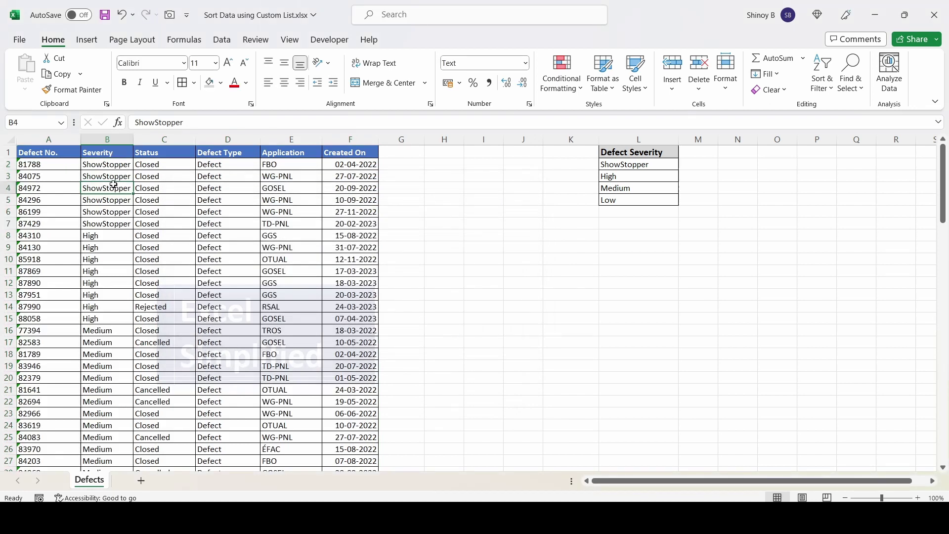
pyautogui.moveTo(39, 165); pyautogui.dragTo(346, 375)
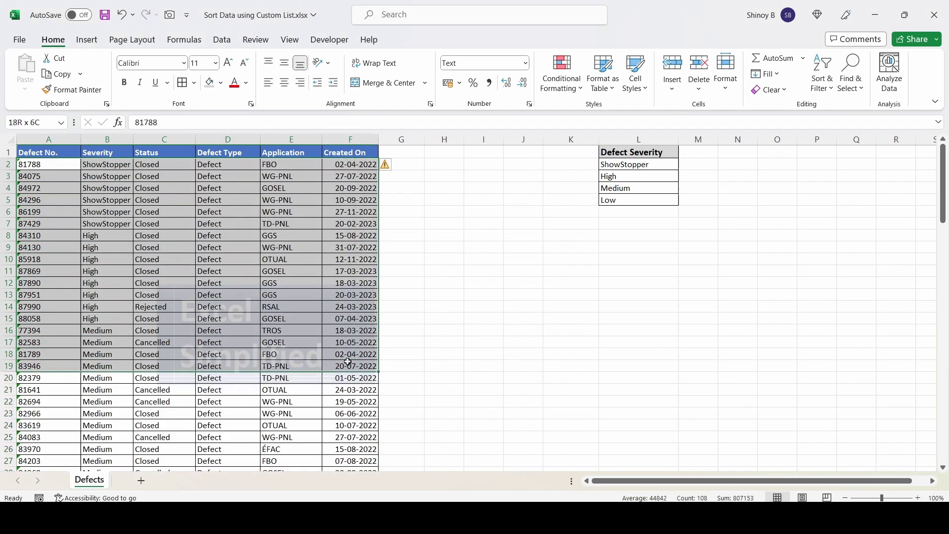
pyautogui.click(107, 165)
pyautogui.moveTo(634, 165); pyautogui.dragTo(633, 197)
pyautogui.click(94, 166)
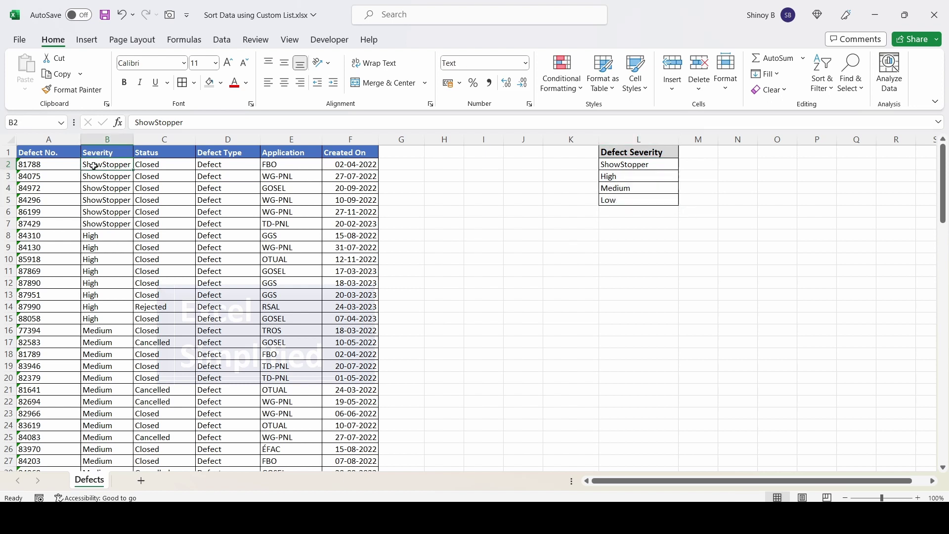
pyautogui.moveTo(94, 236); pyautogui.dragTo(100, 391)
pyautogui.scroll(-20, 101, 386)
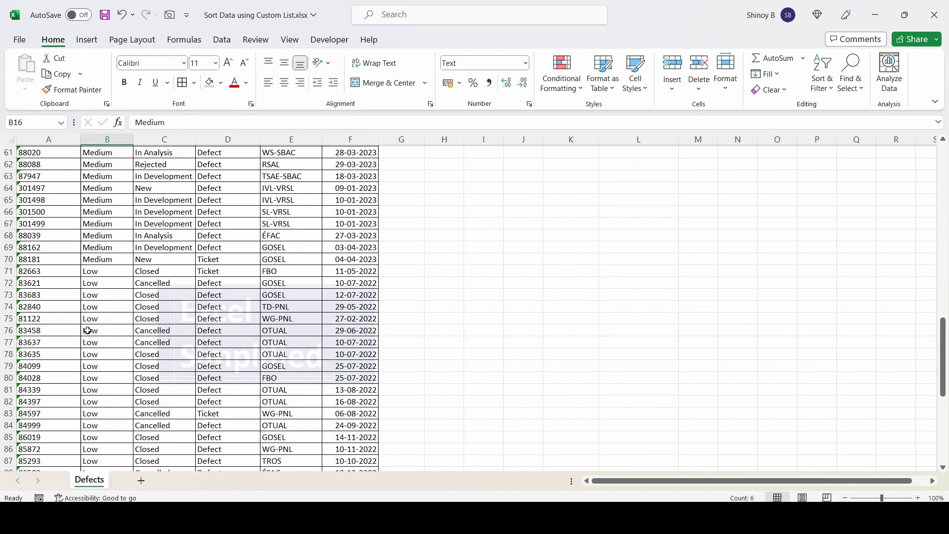
pyautogui.scroll(20, 98, 309)
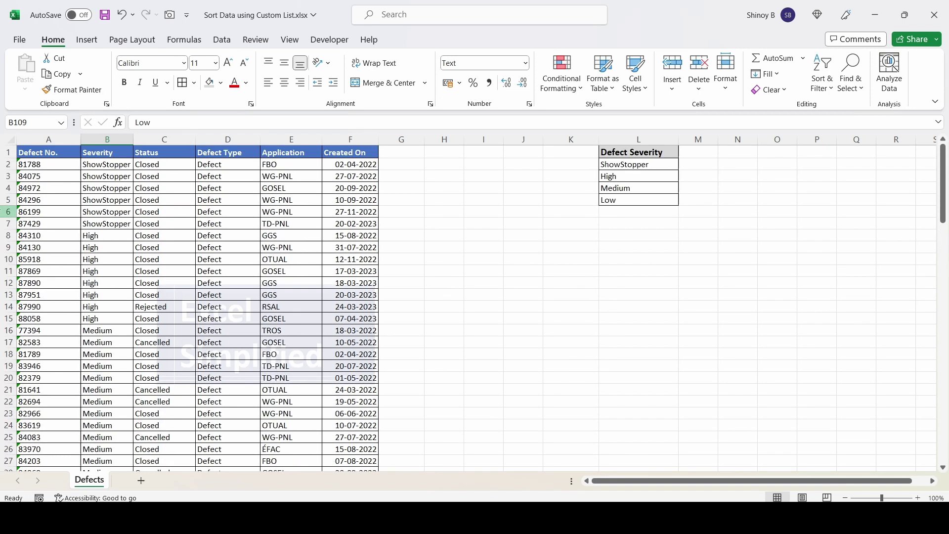
pyautogui.click(68, 202)
pyautogui.click(46, 164)
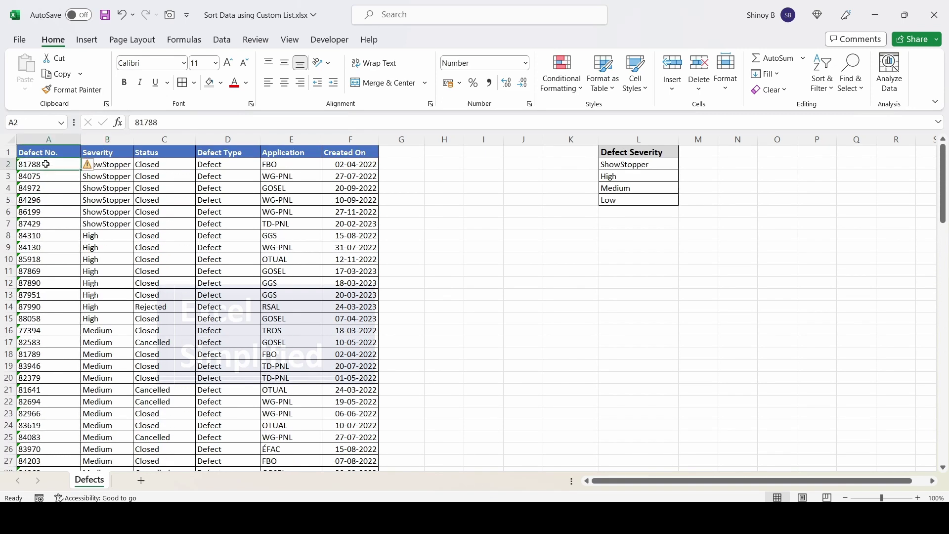
pyautogui.click(121, 168)
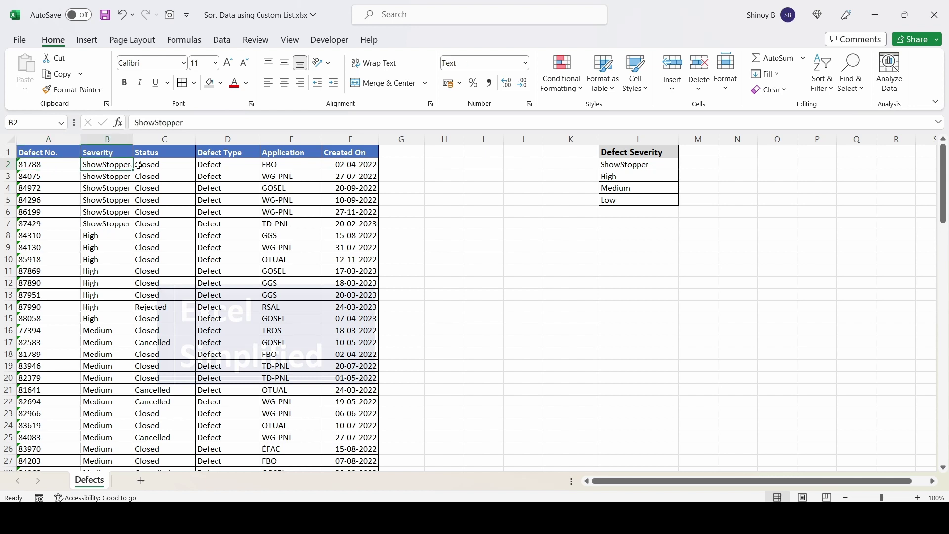